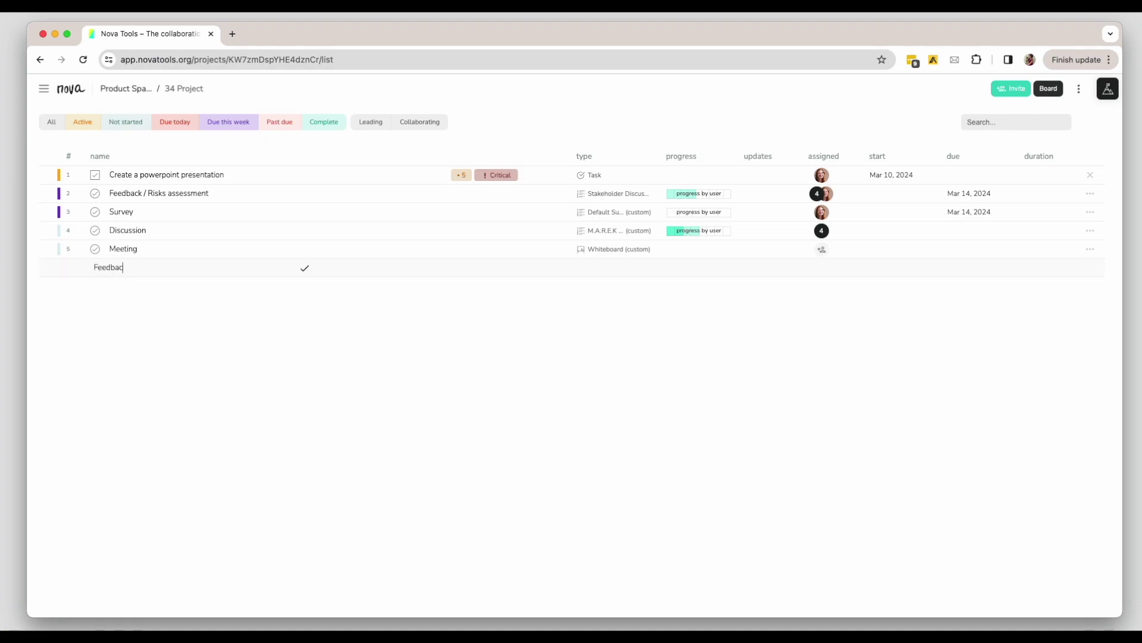
type("k")
Step: Add a Feedback session to 34 Project, choose its tool and set up step 1
left_click(305, 268)
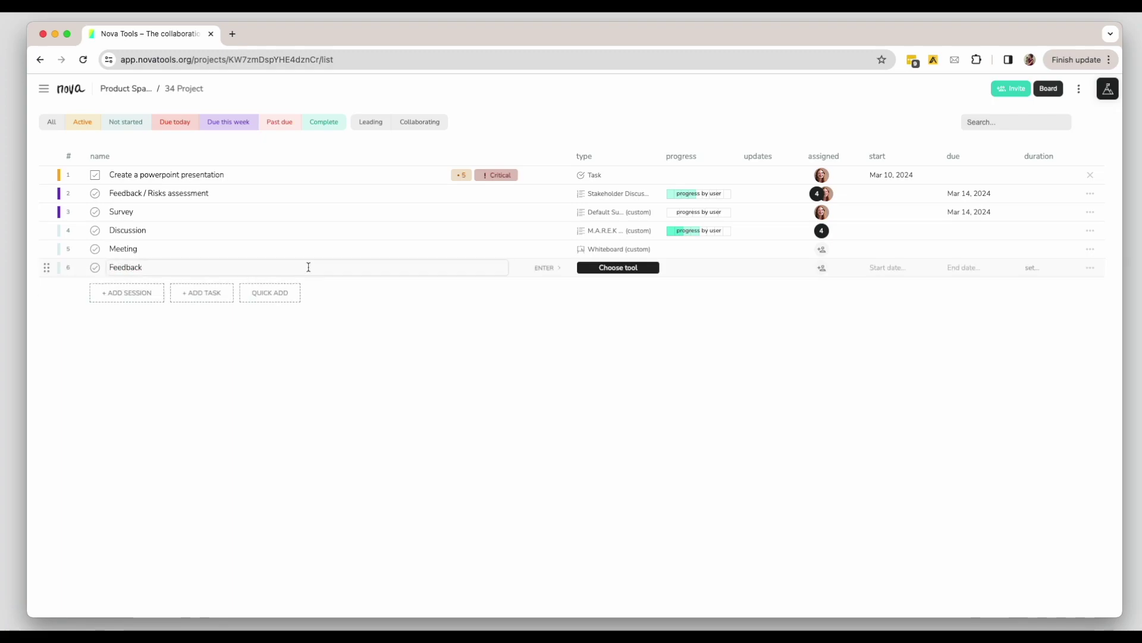
left_click(610, 268)
left_click(318, 230)
type("Add your questions or topics")
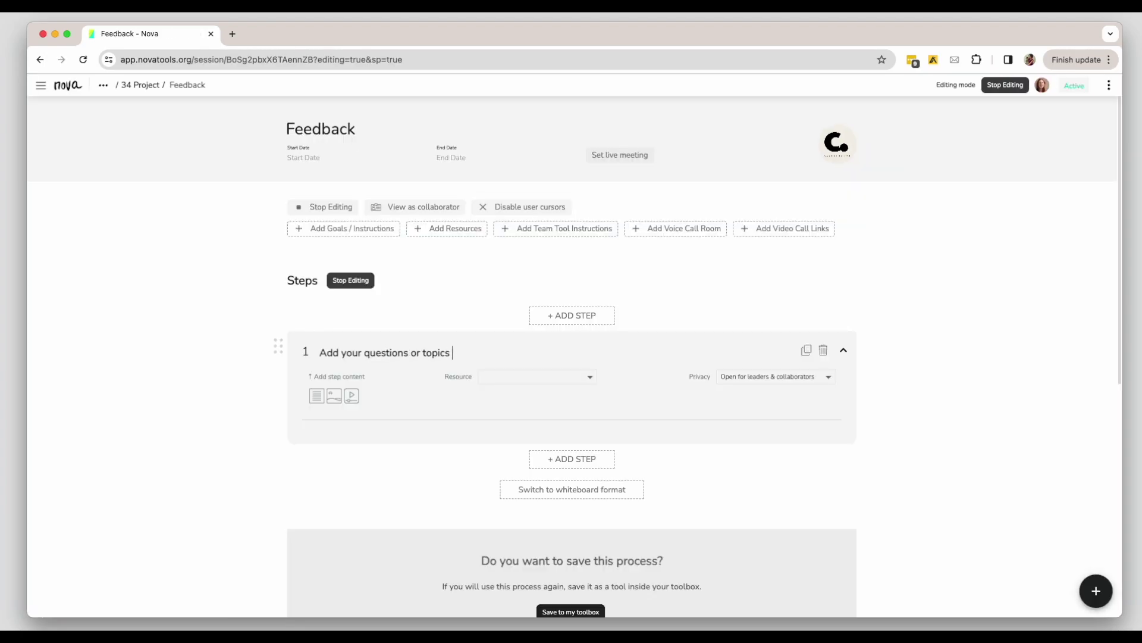
type("here")
left_click(536, 376)
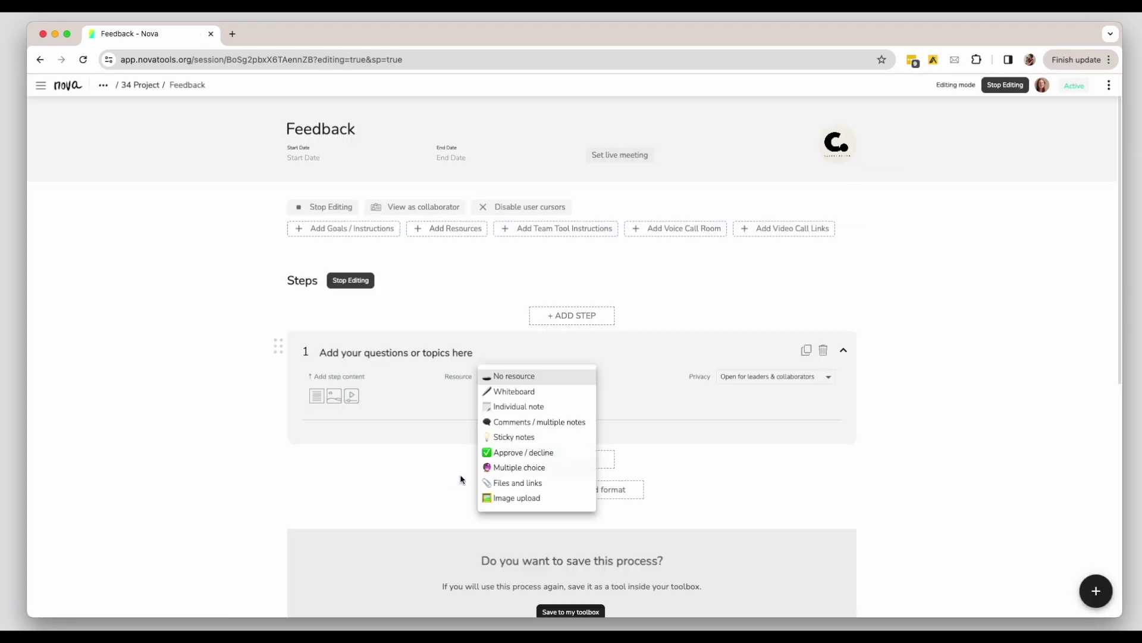
left_click(449, 479)
Step: Search session templates for 'design', 'proposal', 'business', then 'stake' to list five stakeholder templates
left_click(143, 85)
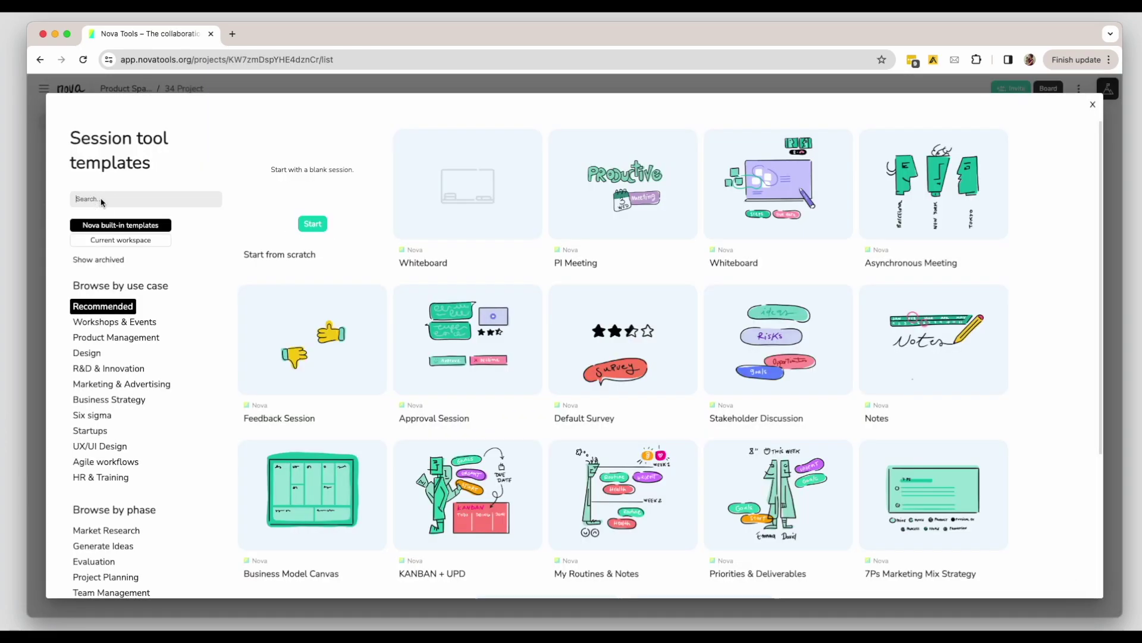
left_click(102, 199)
type("design")
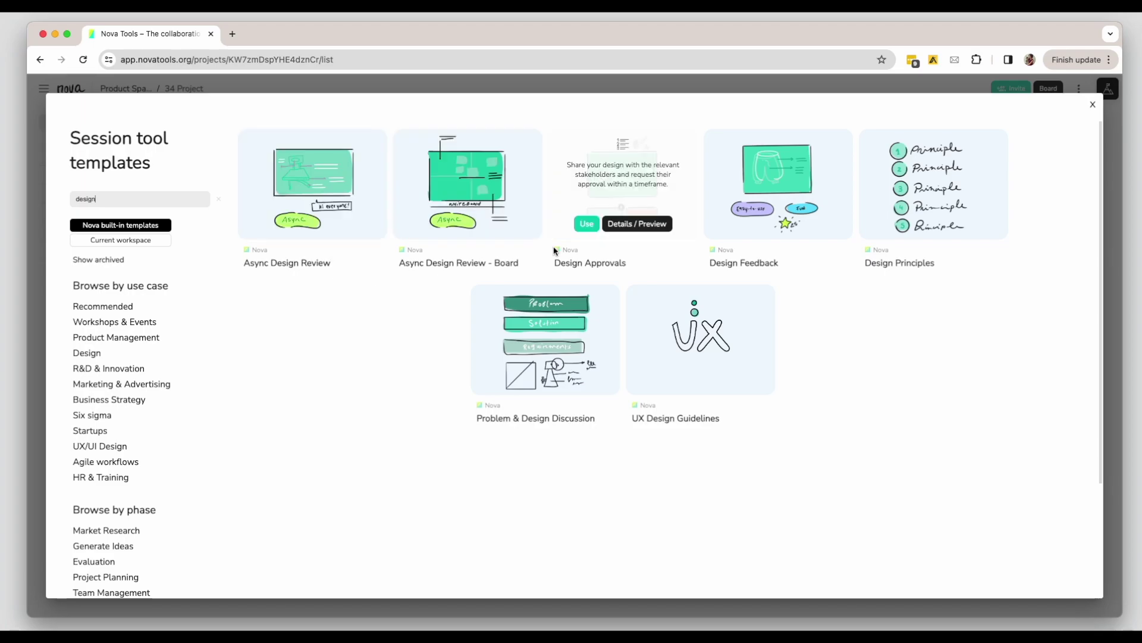
key("ctrl+a")
type("proposa")
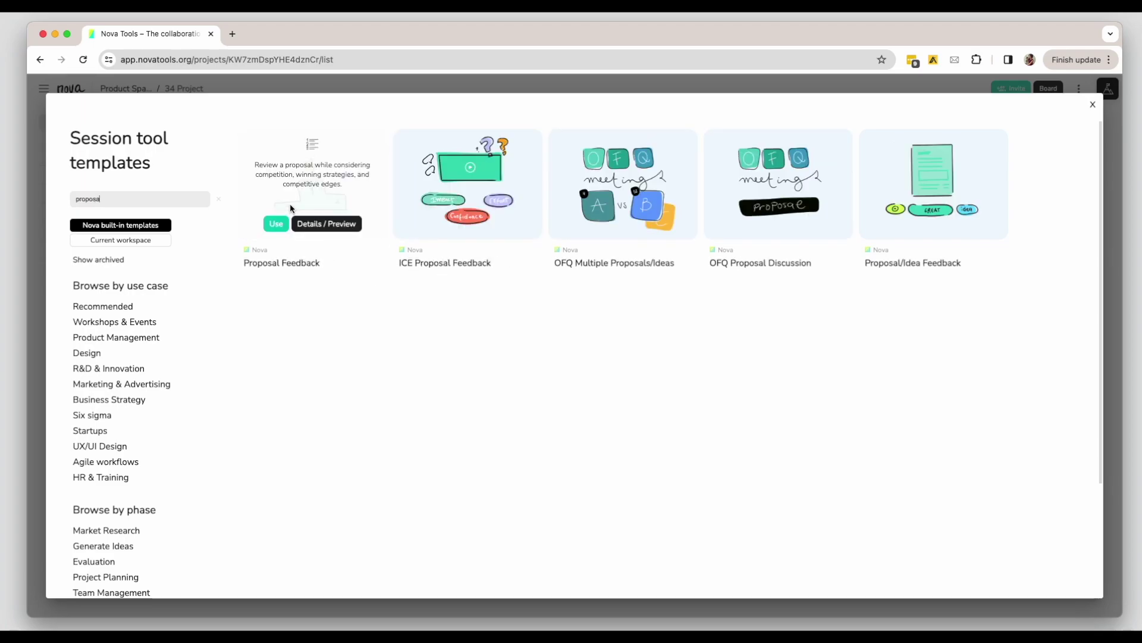
key("ctrl+a")
type("business")
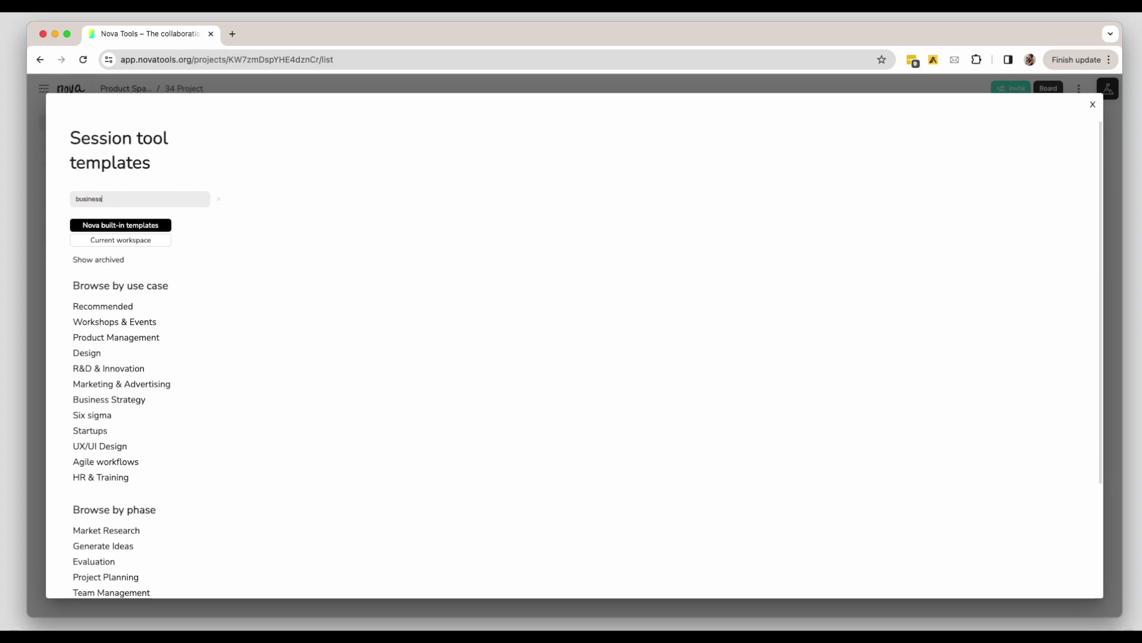
mouse_move(313, 188)
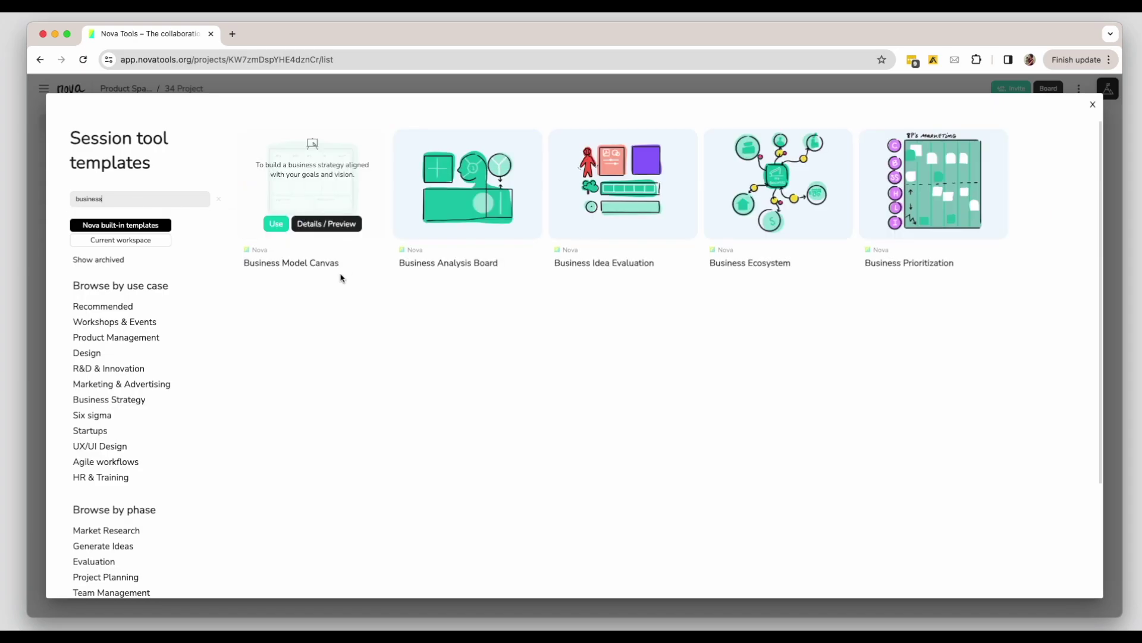
key("ctrl+a")
type("stake")
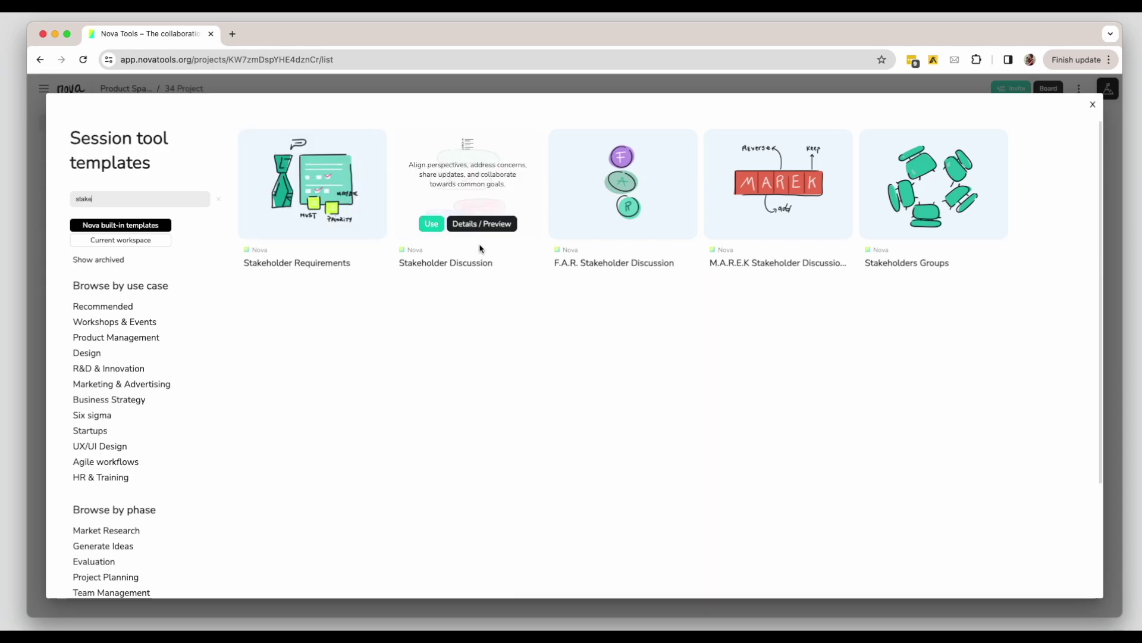
Step: Use the Stakeholder Discussion template, reword step 1 around a new design, and book a 17:00–18:00 calendar event
left_click(782, 230)
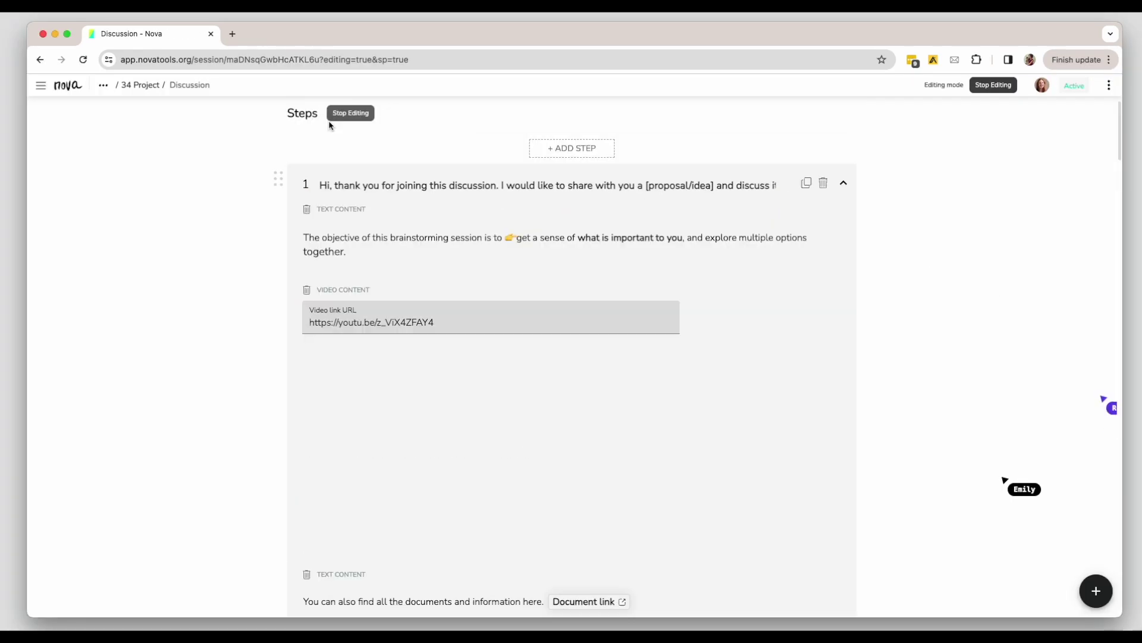
type("a new design")
left_click(522, 239)
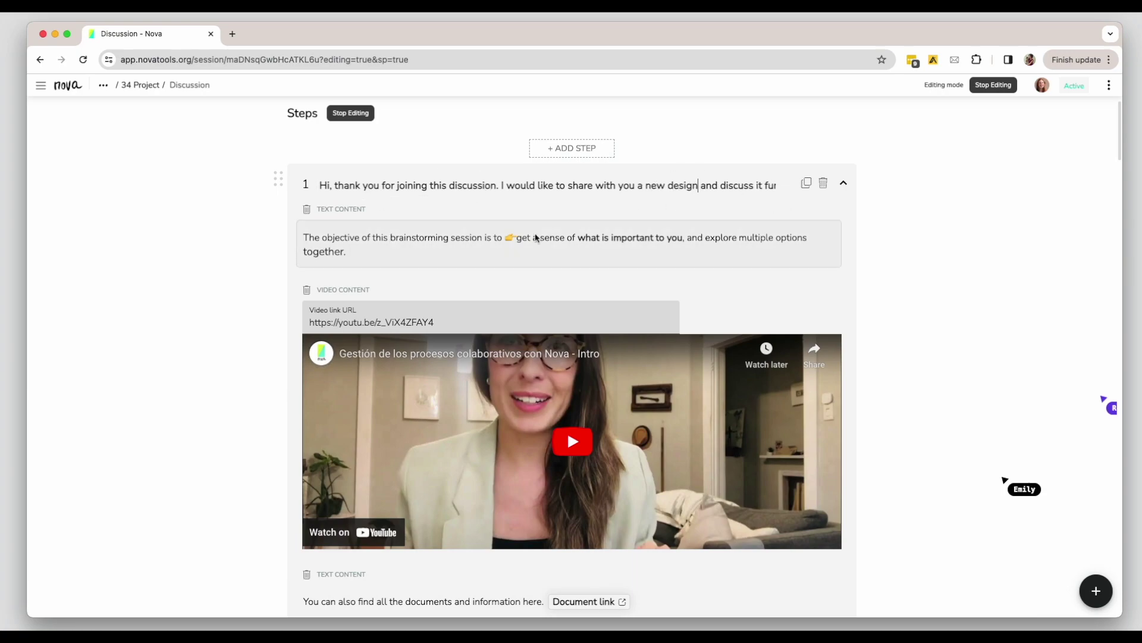
type("discuss the new changes.")
left_click(815, 267)
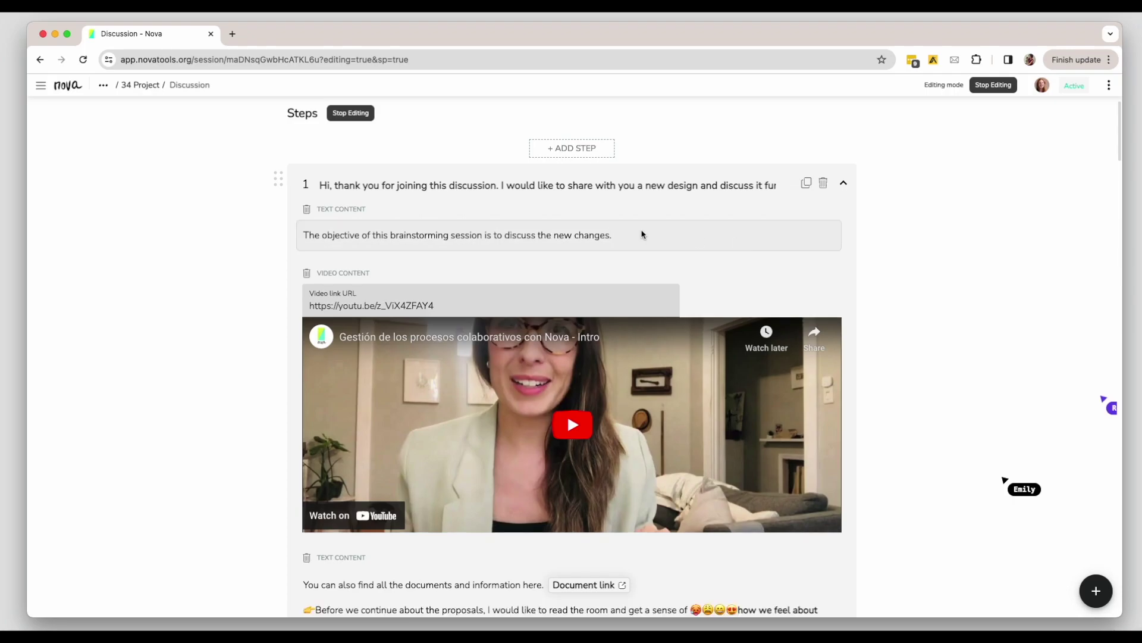
scroll(553, 306, "down", 1)
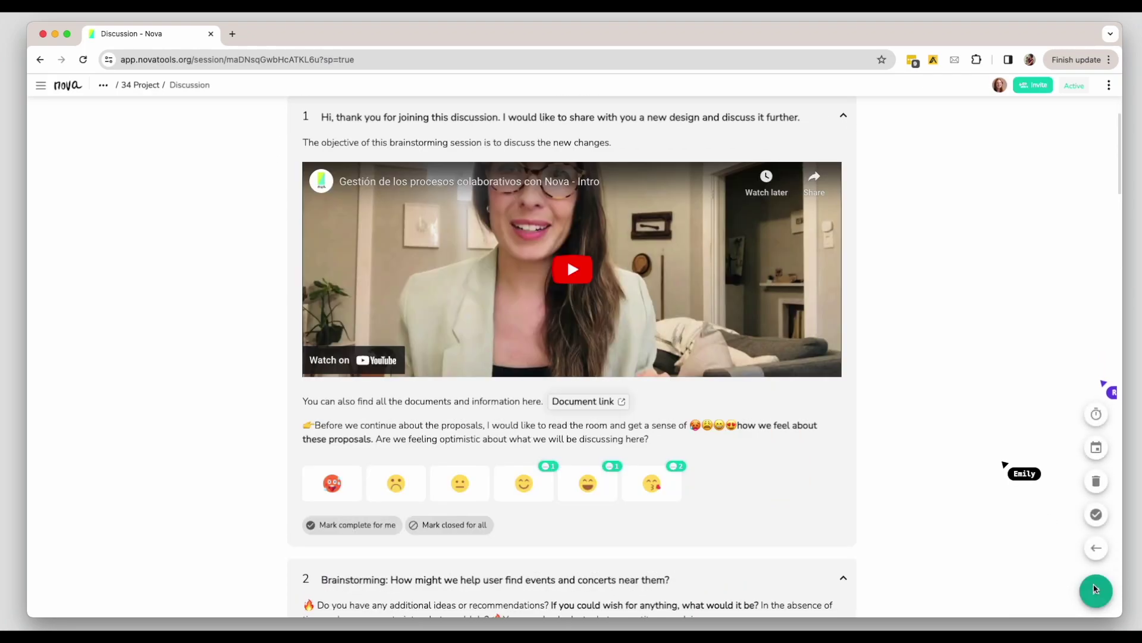
left_click(1097, 448)
left_click(522, 97)
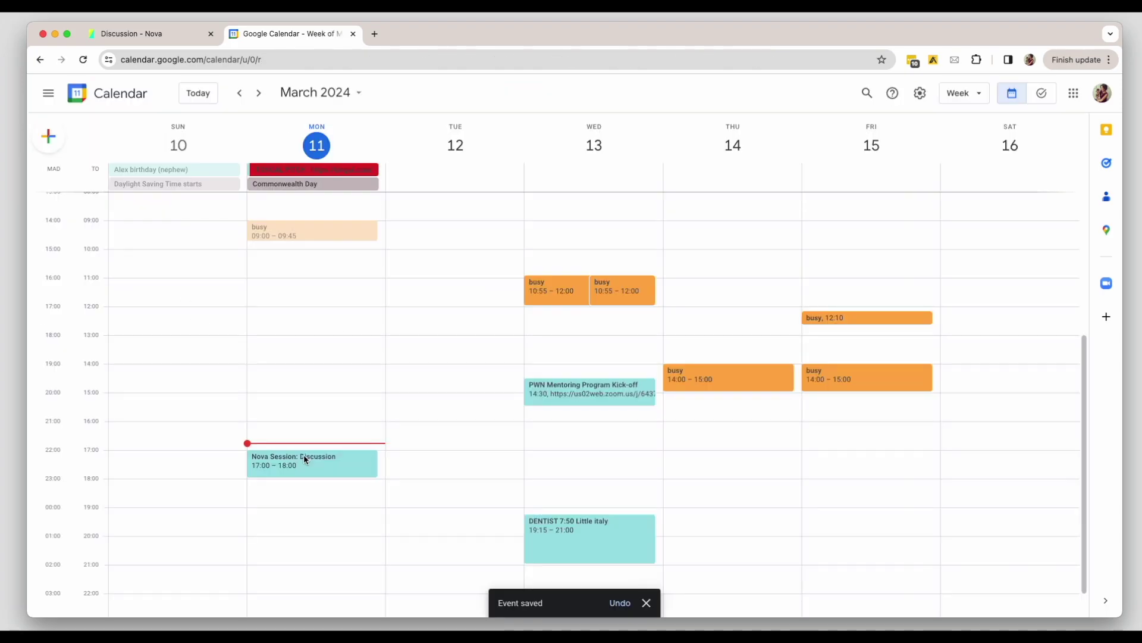
Step: Switch from Google Calendar back to the 'Discussion - Nova' browser tab
key("ctrl+shift+Tab")
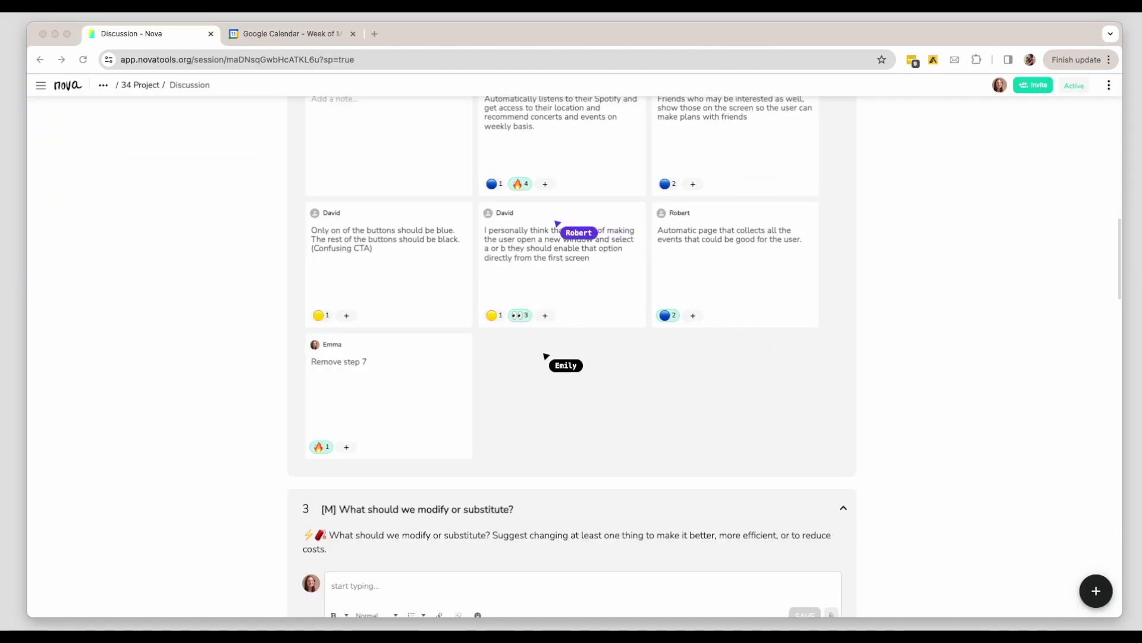